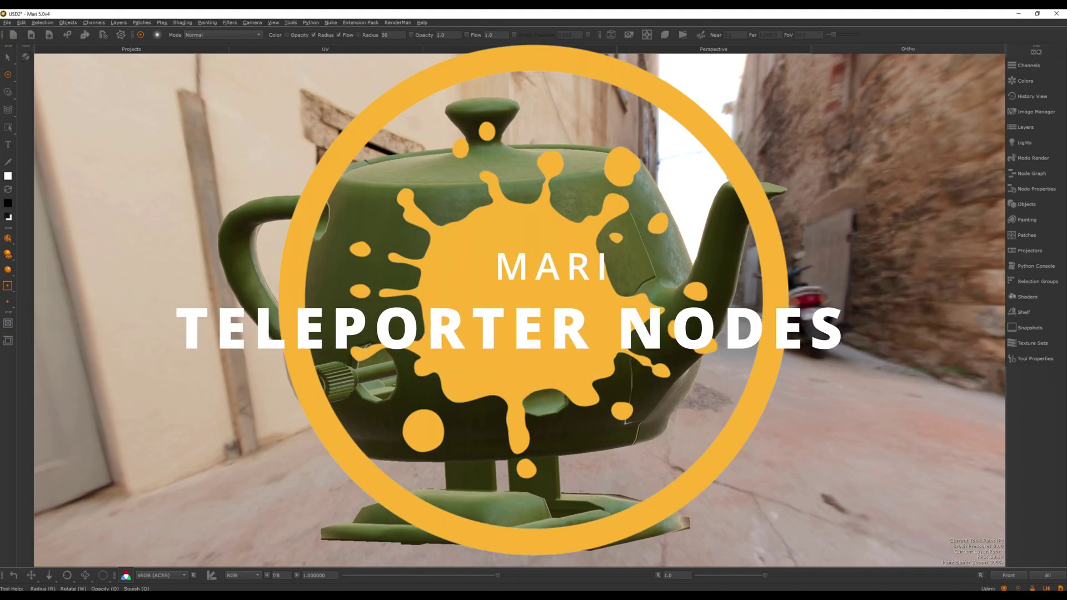
middle_click_drag(551, 327, 560, 285, "alt")
left_click_drag(555, 304, 568, 307, "alt")
middle_click_drag(557, 288, 554, 310, "alt")
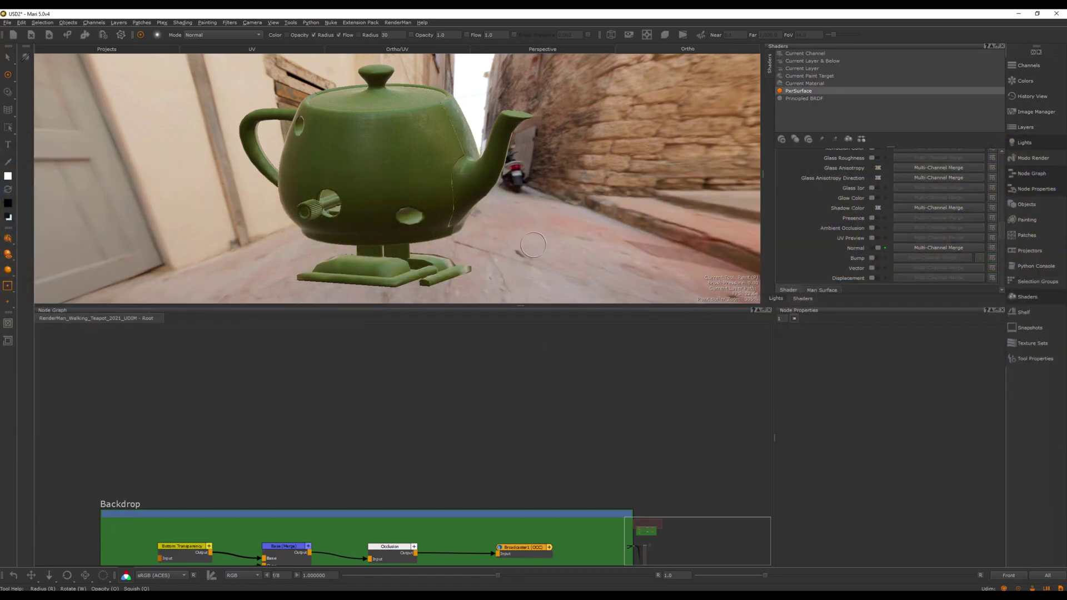
- Create a Teleport Broadcast node in the empty area above the green backdrop in the node graph
middle_click_drag(566, 379, 567, 407)
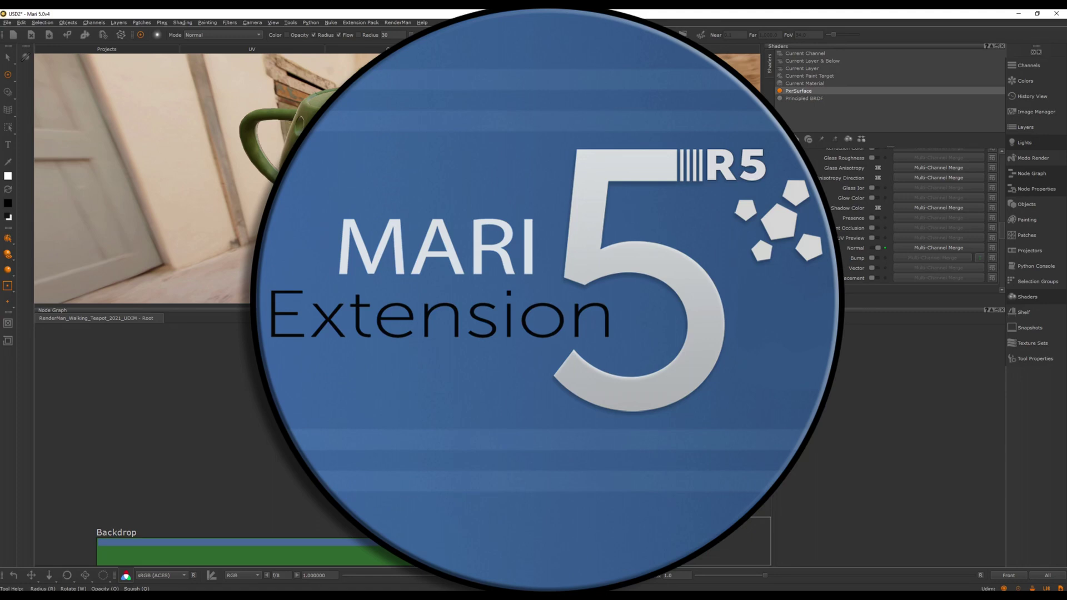
key("Tab")
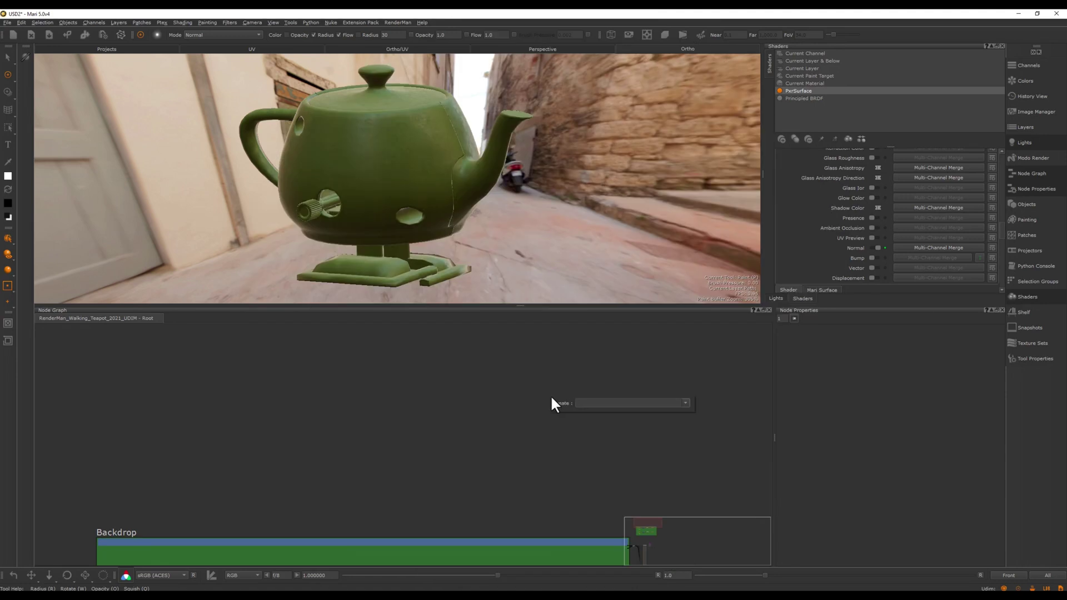
type("tele")
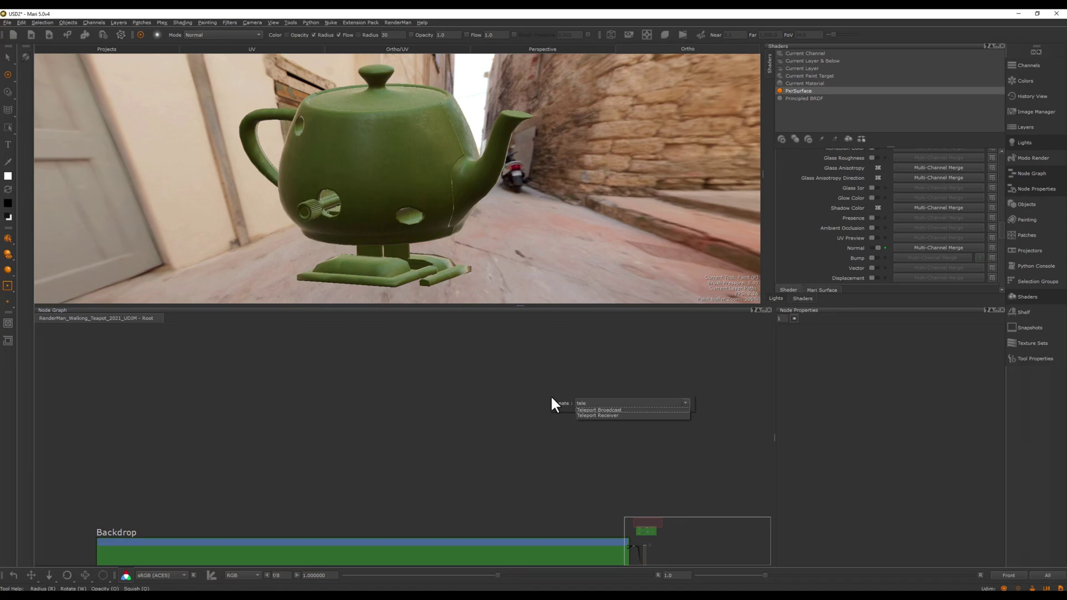
key("Down")
key("Return")
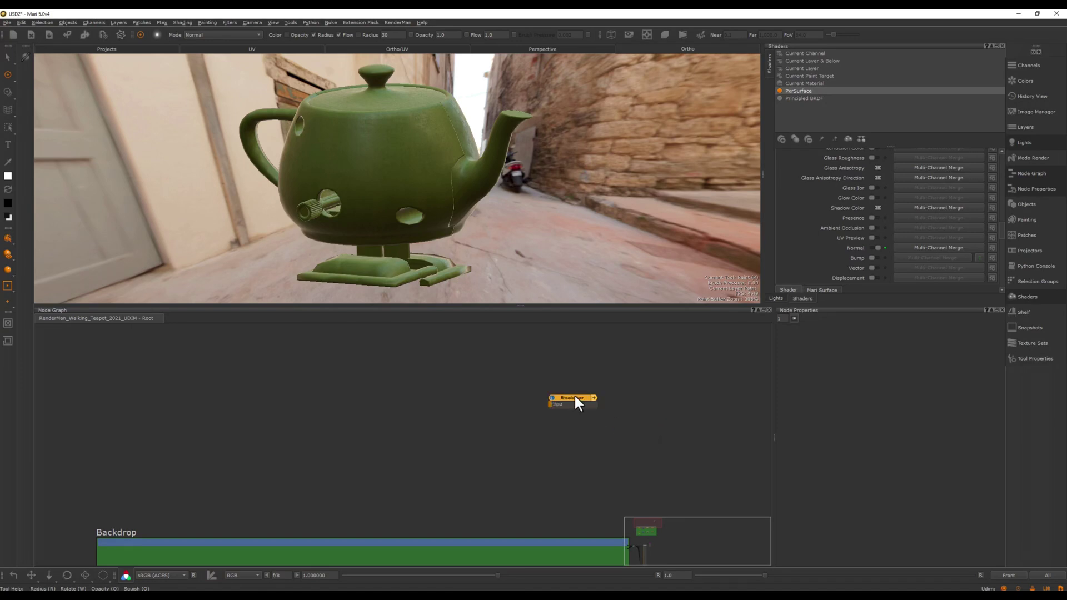
- Create a Teleport Receiver node just below the Broadcaster node
mouse_move(550, 473)
middle_mouse_down()
mouse_move(539, 472)
mouse_move(553, 468)
middle_mouse_up()
key("Tab")
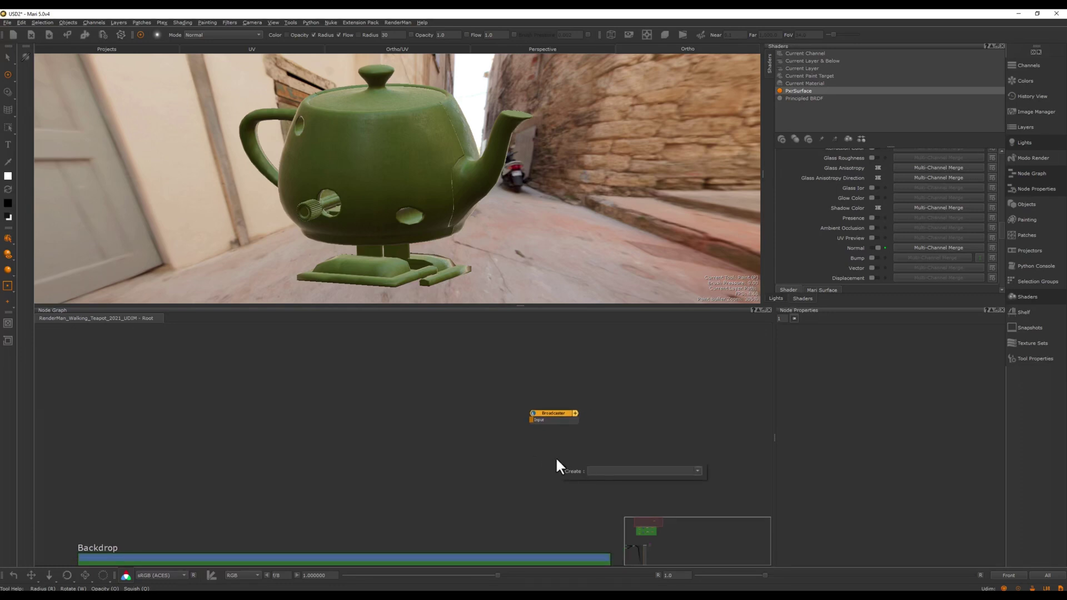
type("tele")
key("Down")
key("Down")
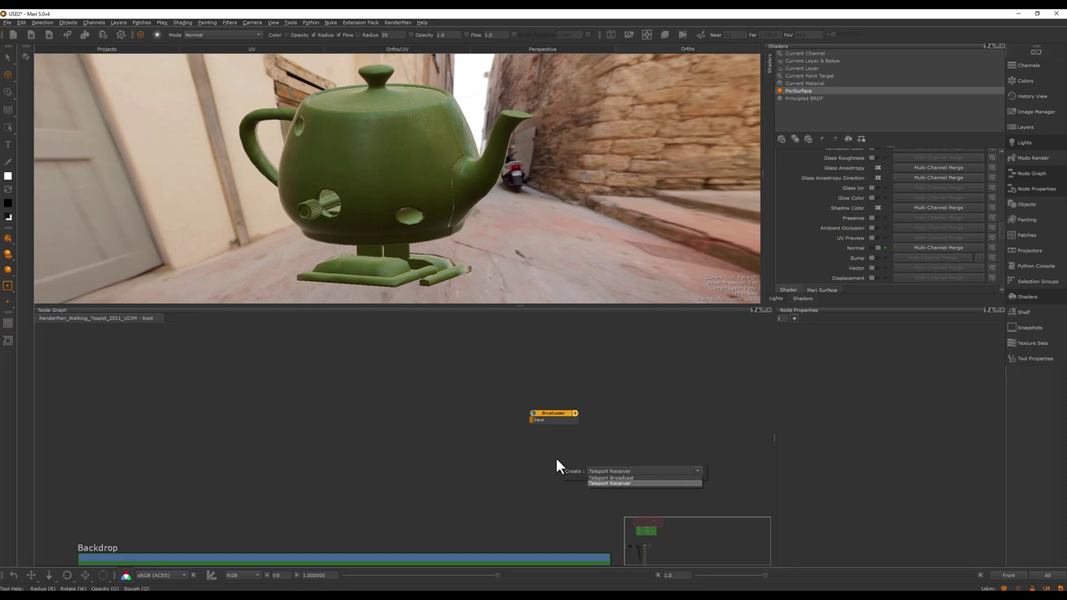
key("Return")
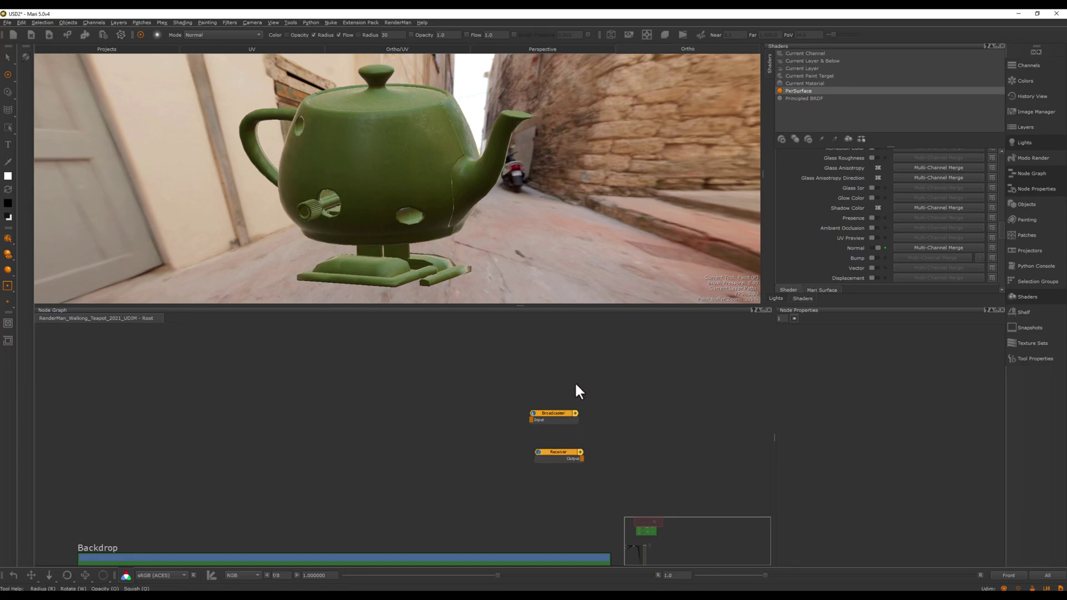
- Add the Cloudy Soft grunge from the Extension Pack shelf to the node graph as a Tiled (Extended) node
middle_click_drag(562, 386, 563, 381)
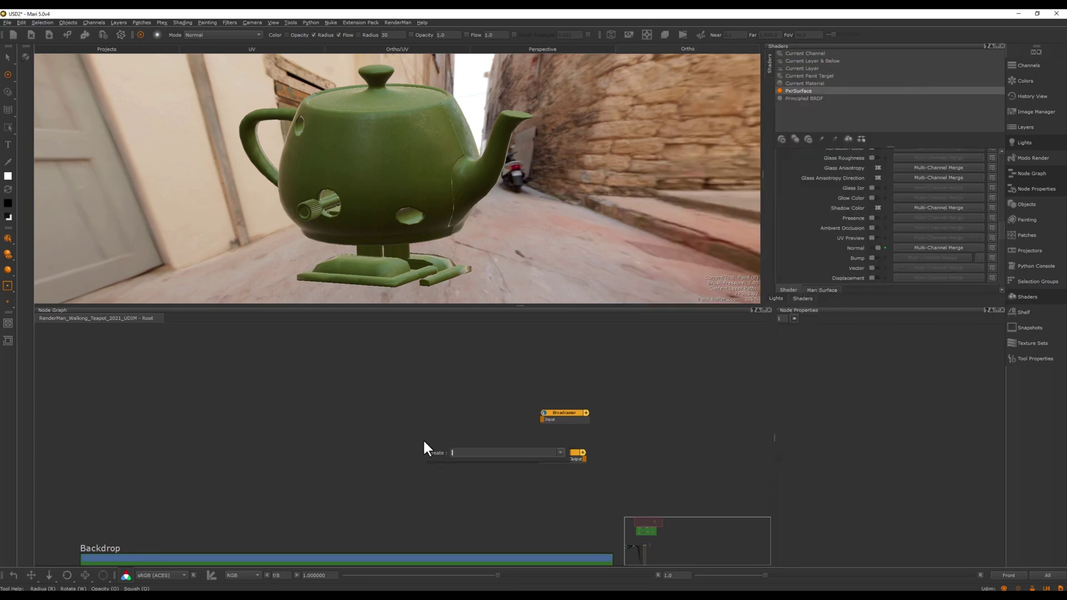
key("Tab")
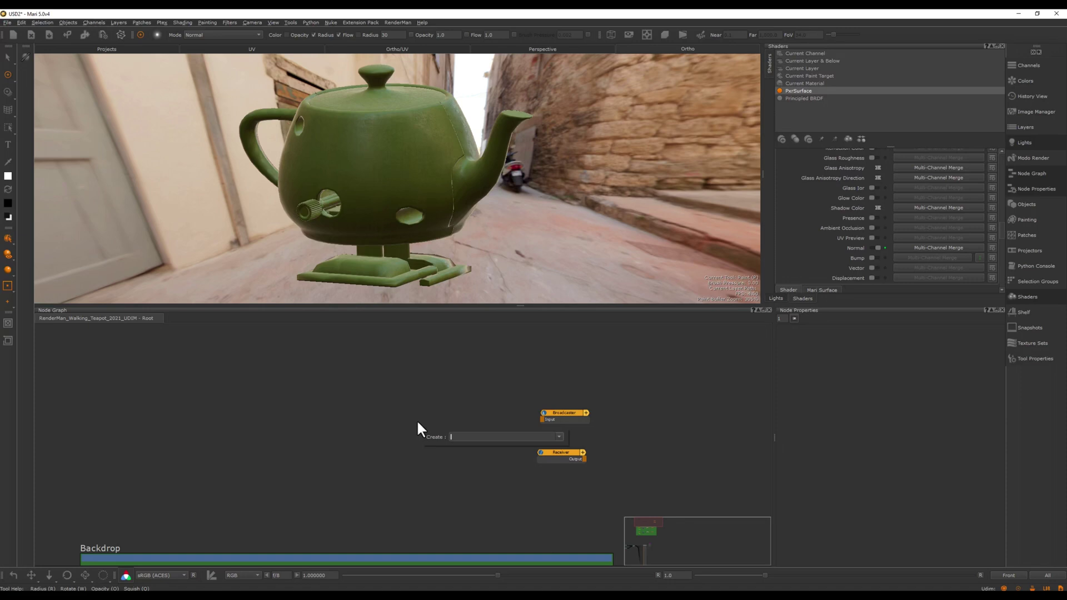
left_click(437, 462)
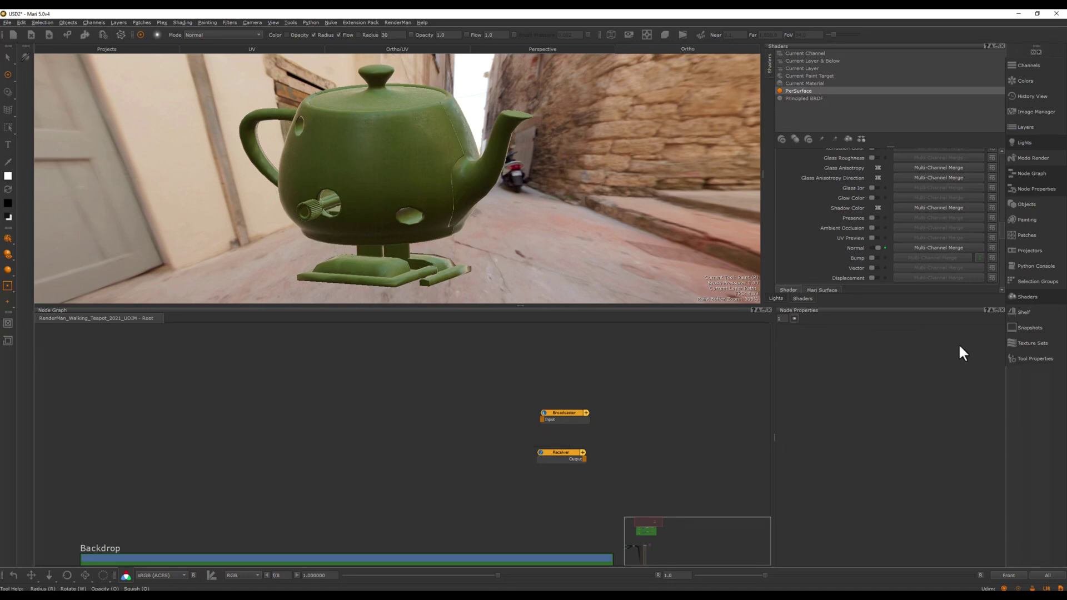
left_click(1024, 312)
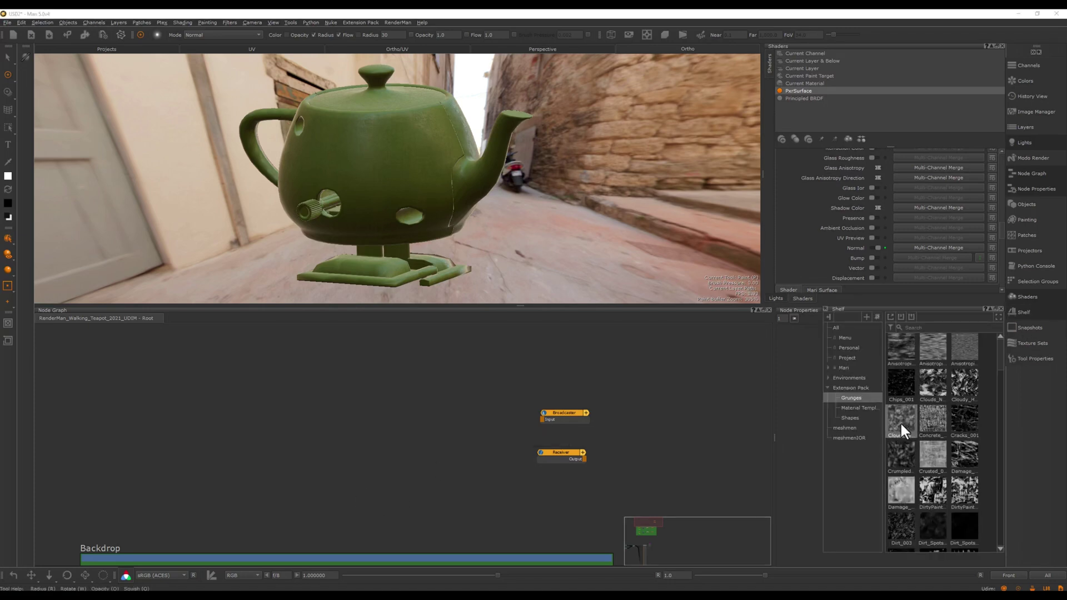
left_click_drag(899, 422, 456, 460)
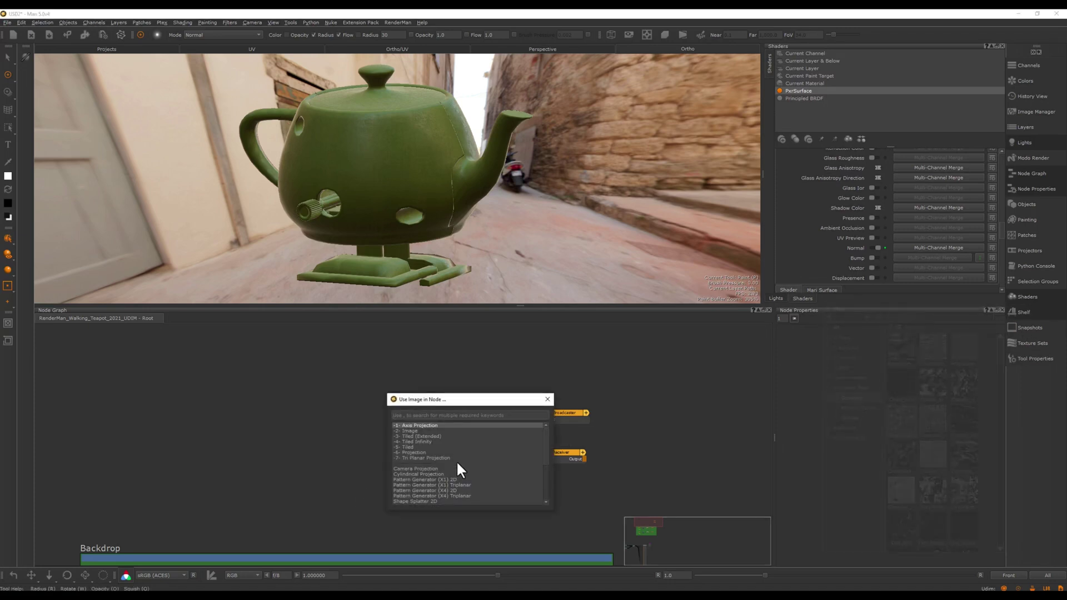
left_click(419, 436)
key("Return")
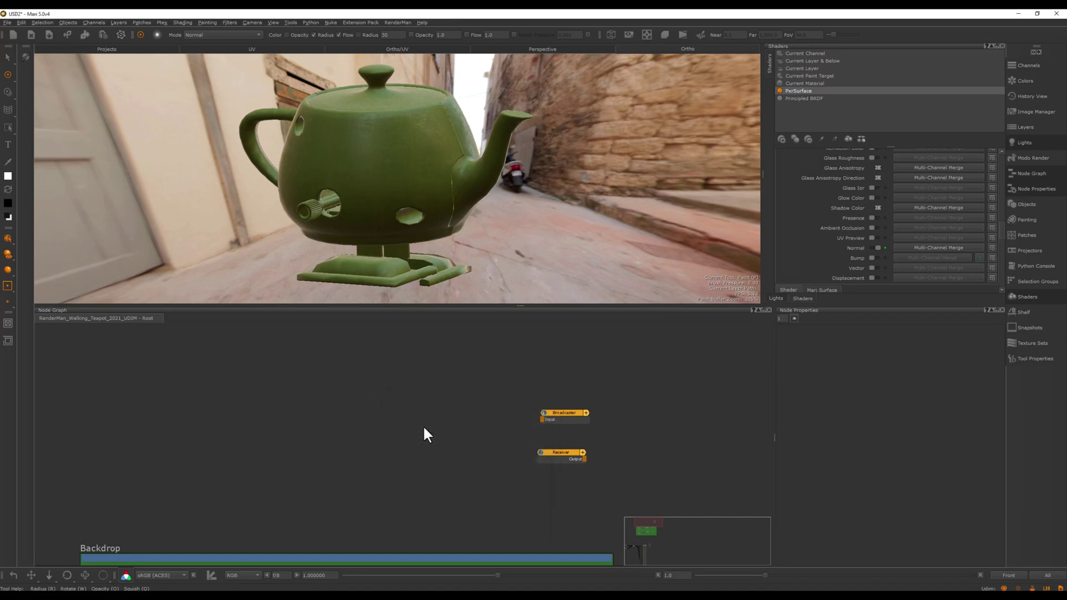
- Connect the Cloudy Soft node's output to the Broadcaster input and set the texture's Repeat UV to 6.2
left_click_drag(441, 407, 566, 395)
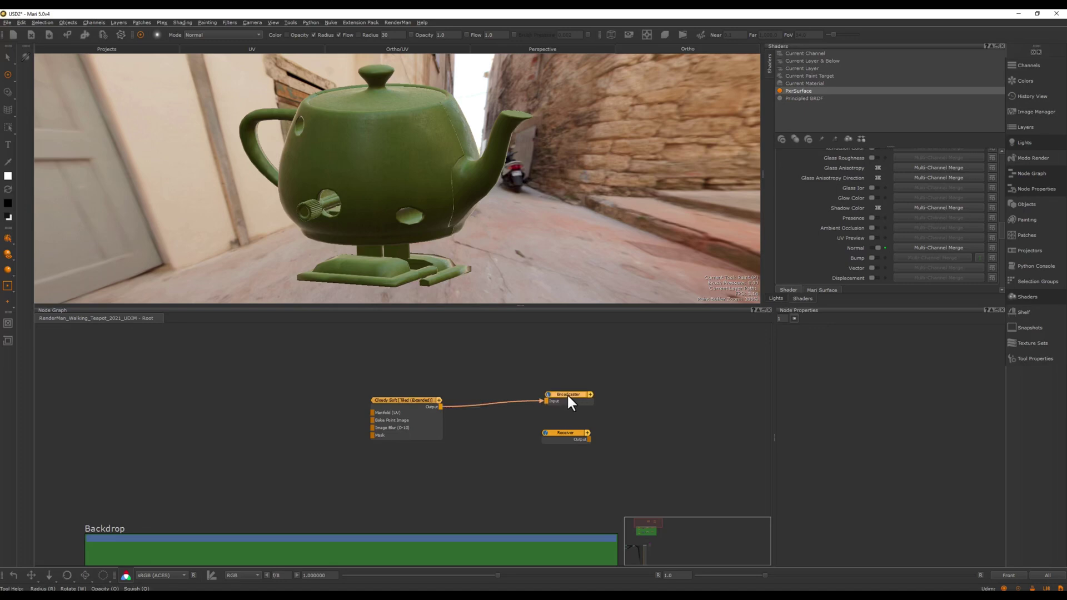
left_click(411, 401)
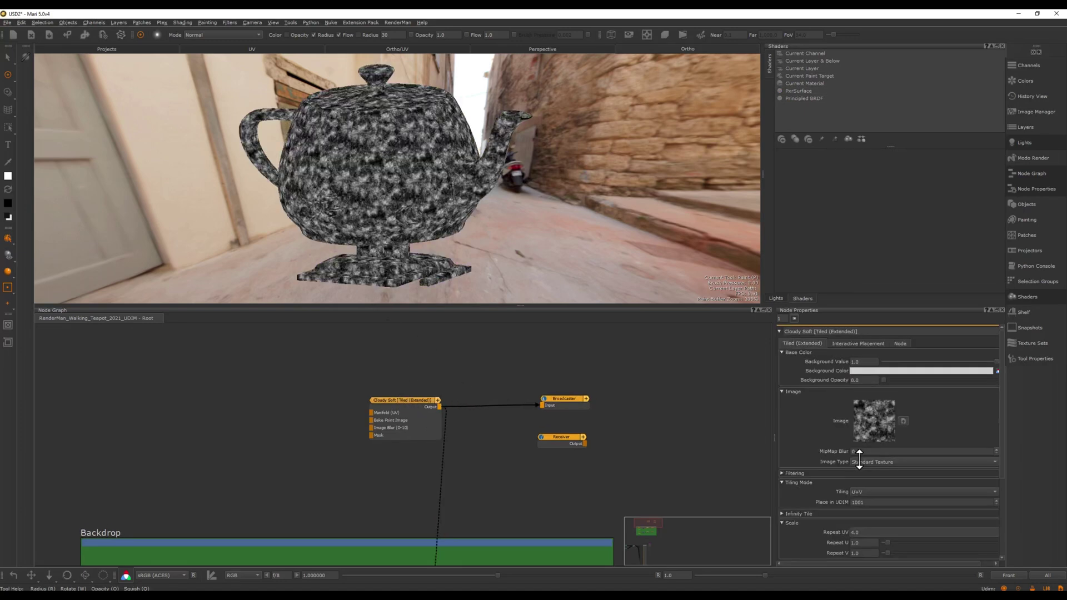
left_click_drag(856, 450, 856, 422)
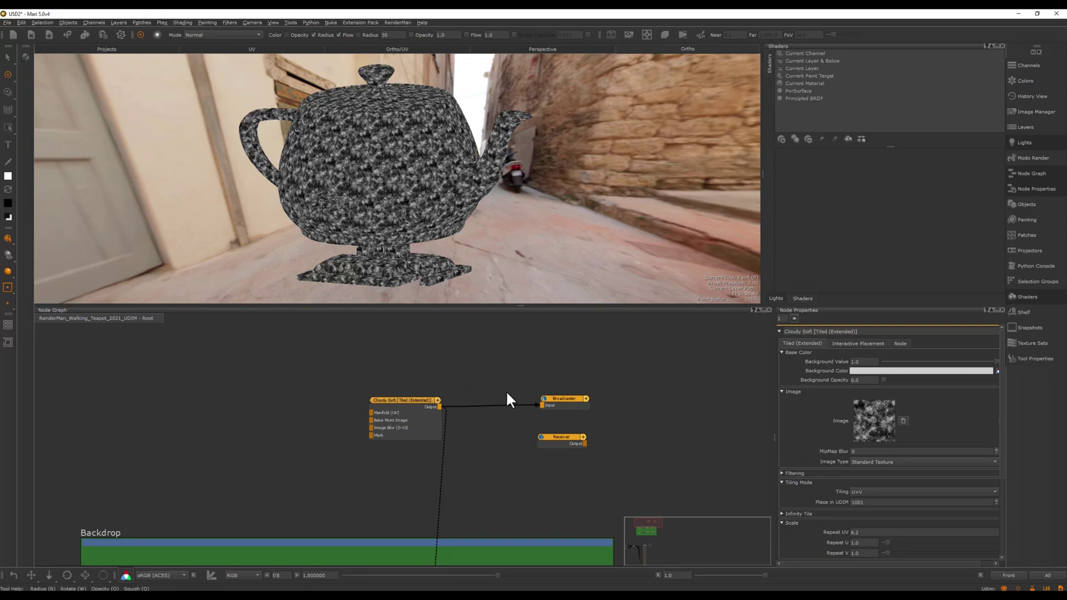
- Name the Broadcaster node's channel tiledpattern
left_click_drag(573, 402, 572, 404)
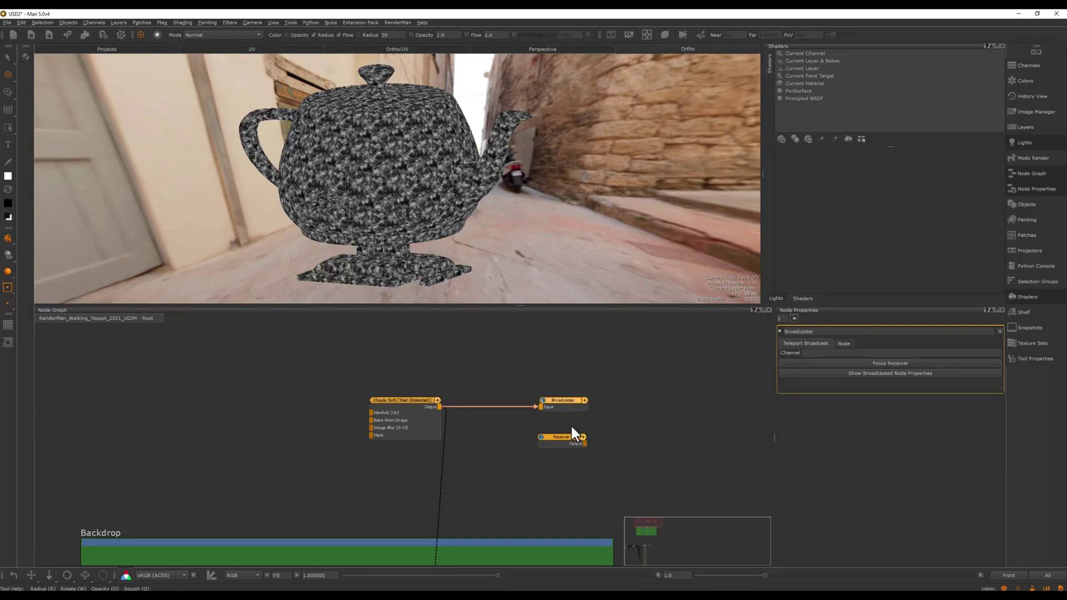
left_click(826, 353)
type("tiledpattern")
- Set the Receiver node's channel to tiledpattern and position the node beneath the Broadcaster
left_click_drag(559, 436, 575, 443)
left_click(581, 448)
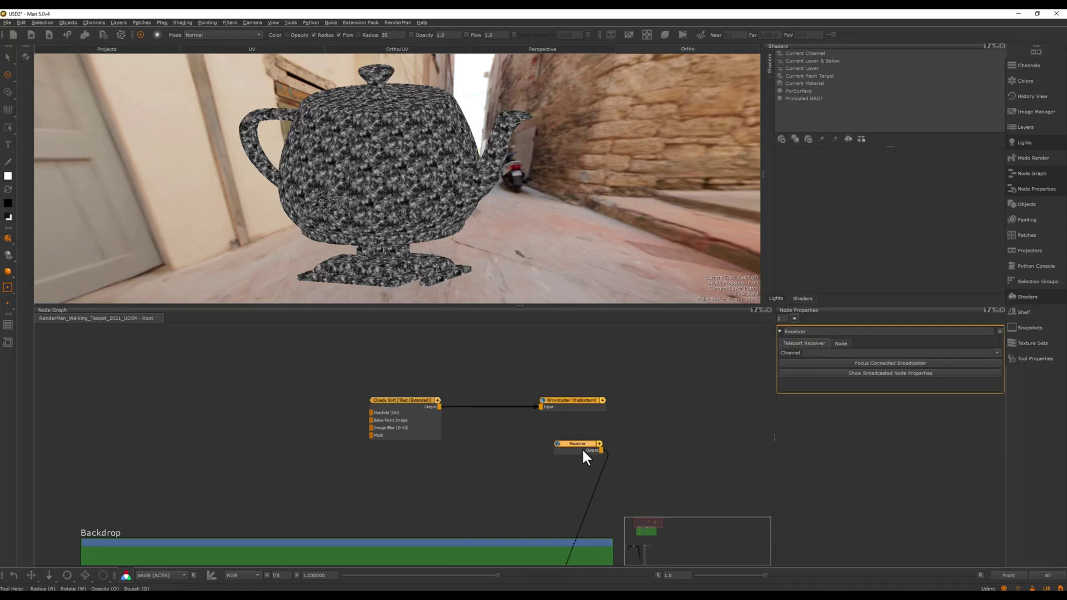
left_click(996, 352)
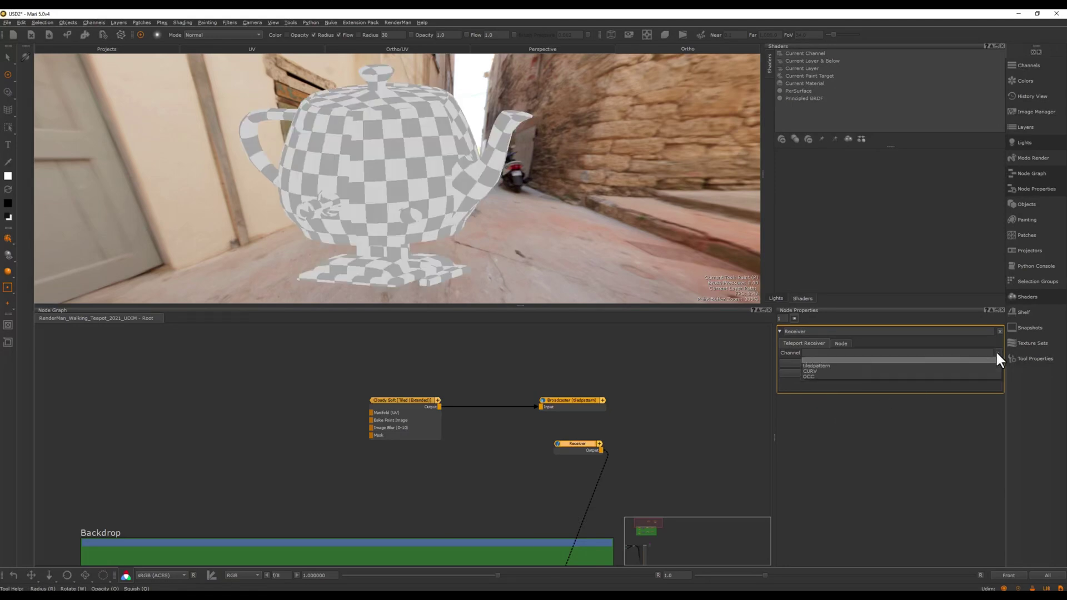
left_click(892, 365)
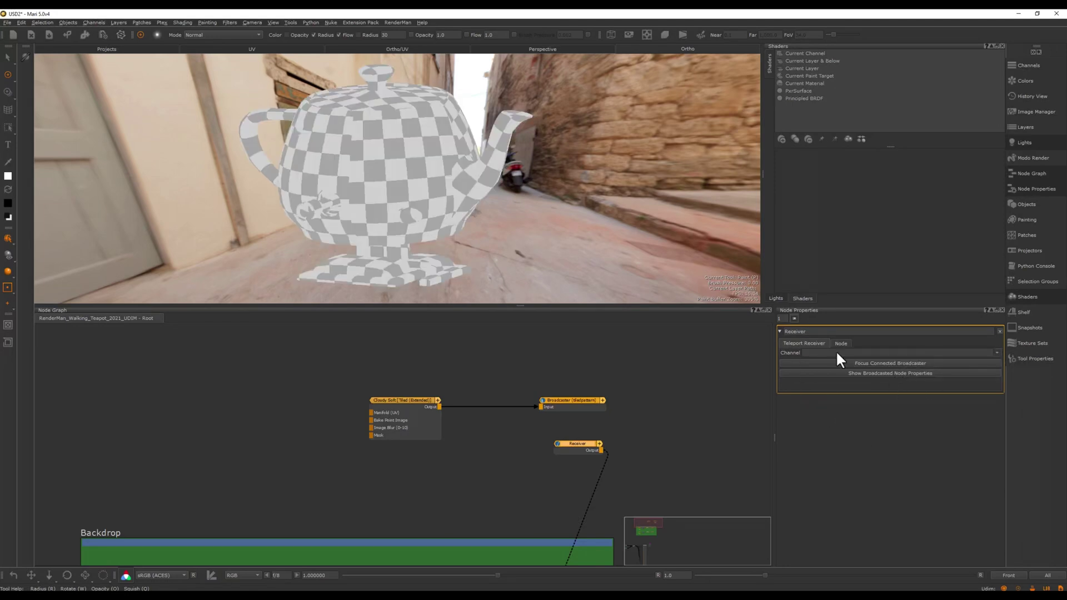
left_click(996, 352)
left_click(871, 365)
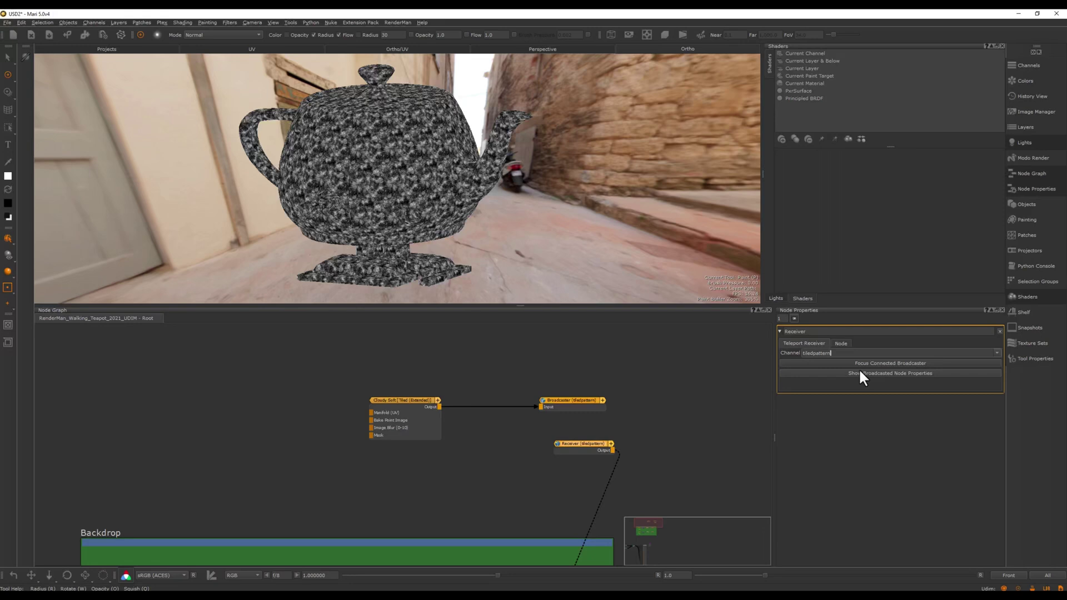
left_click_drag(595, 448, 581, 446)
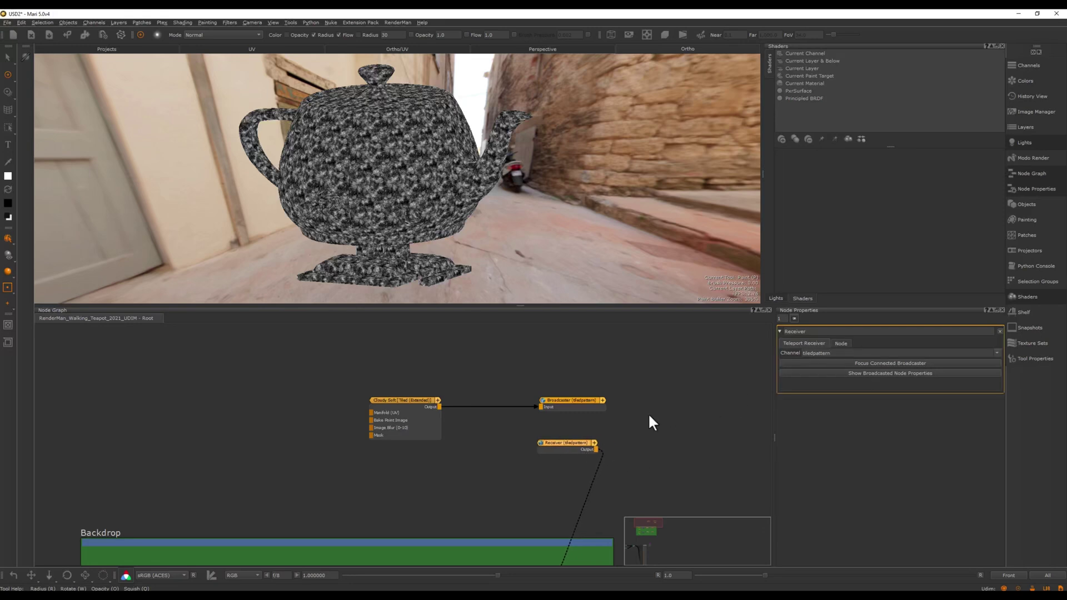
- Open the internal node graph of the paintedMetalGreen_worn_01 material
left_click(639, 418)
middle_click_drag(641, 429, 620, 396)
left_click_drag(543, 414, 550, 418)
middle_click_drag(627, 398, 653, 408)
right_click_drag(653, 408, 579, 535, "alt")
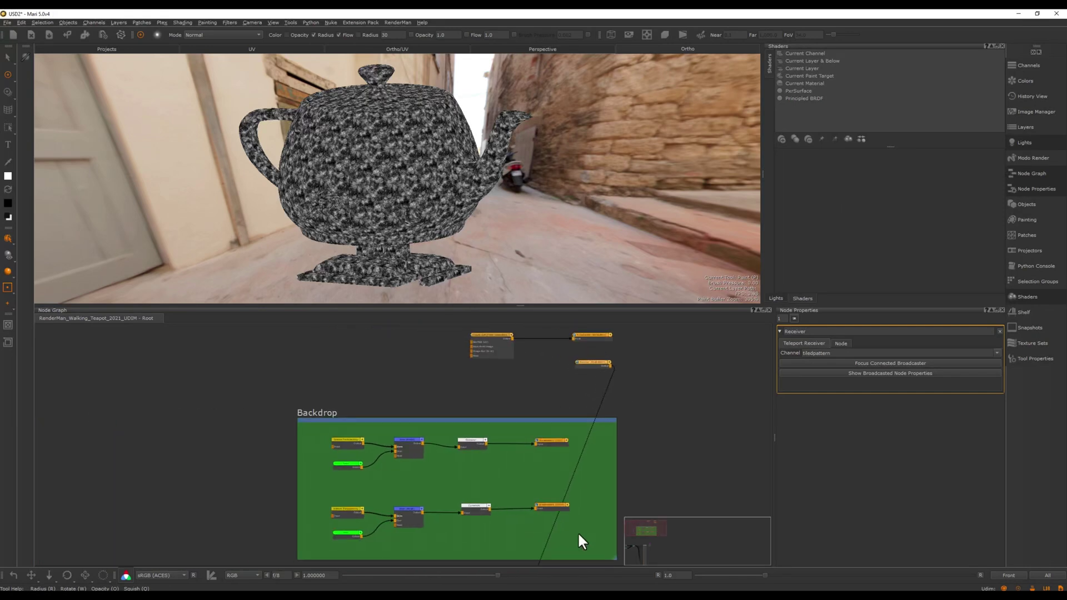
left_click(634, 561)
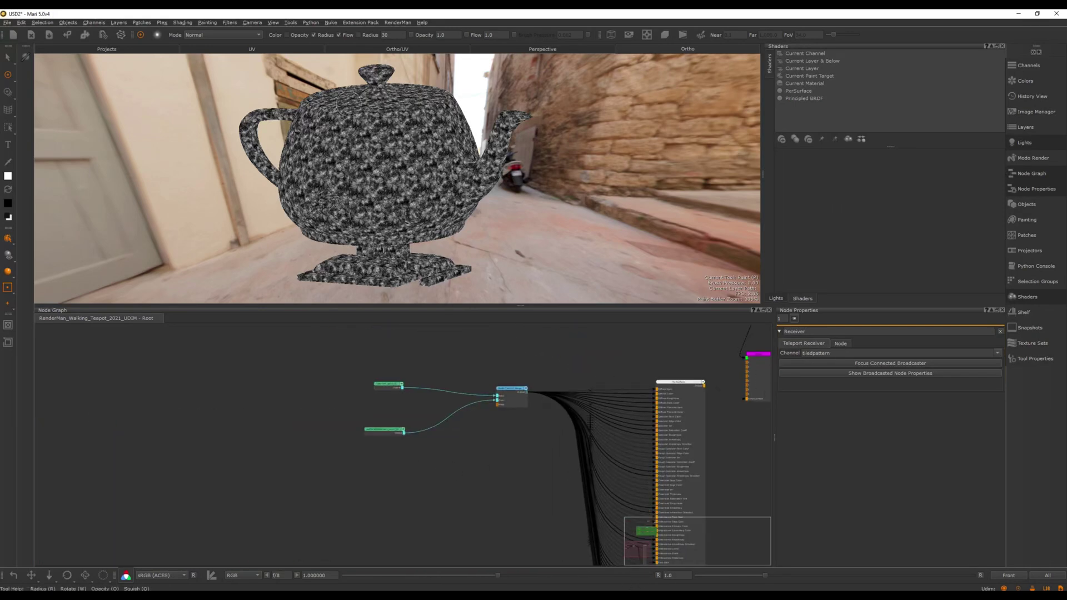
left_click(390, 432)
mouse_move(392, 453)
middle_mouse_down()
mouse_move(450, 456)
mouse_move(519, 432)
middle_mouse_up()
scroll(561, 405, "up", 5)
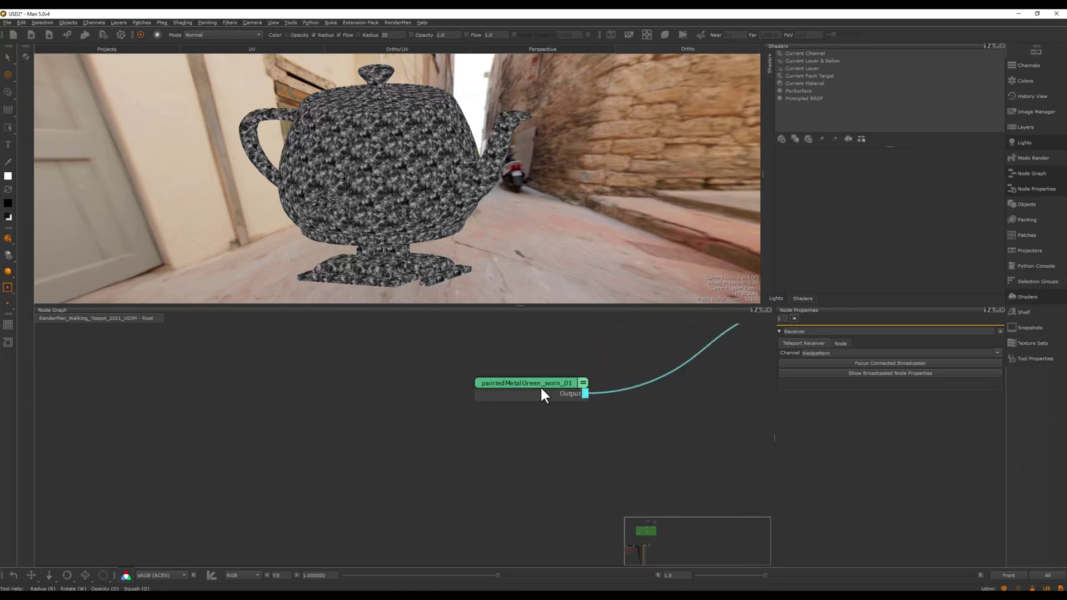
left_click(541, 389)
double_click(542, 387)
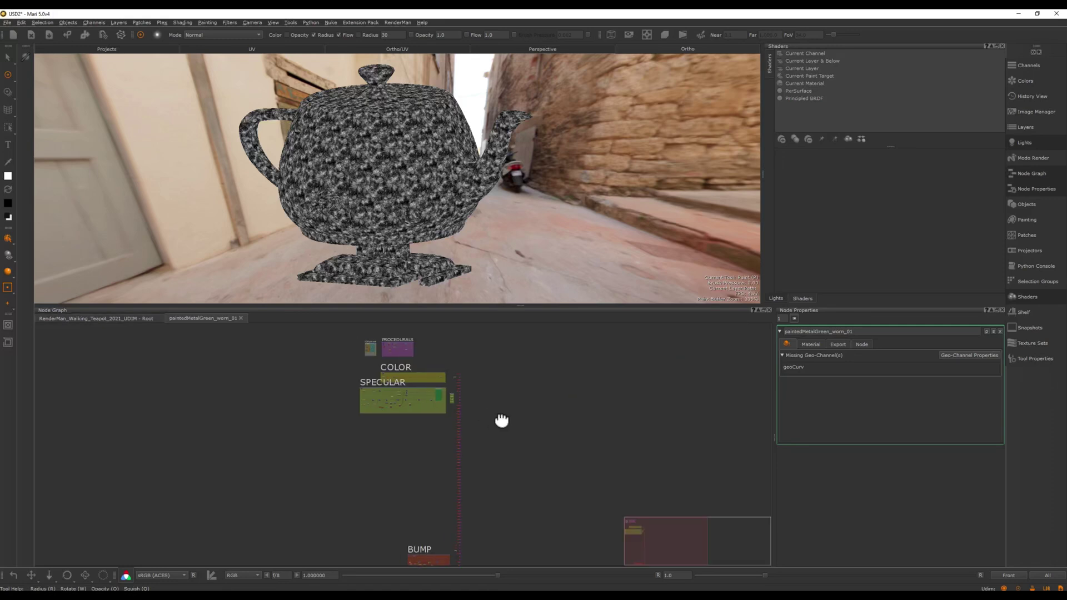
- Add a Merge node in the empty space below the SPECULAR backdrop
scroll(471, 420, "up", 5)
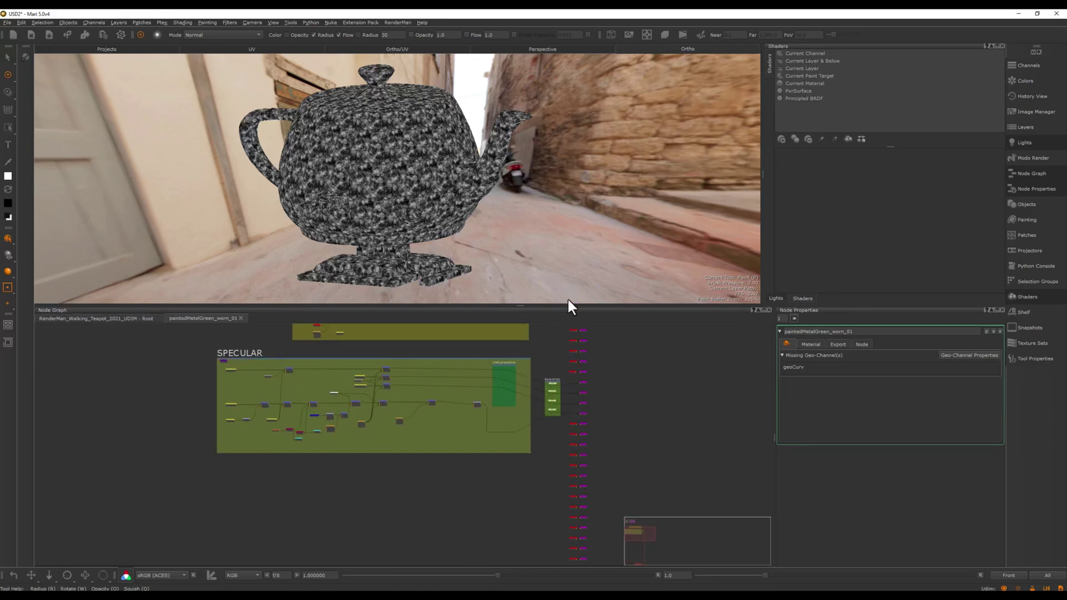
middle_click_drag(471, 485, 478, 492)
scroll(585, 450, "up", 5)
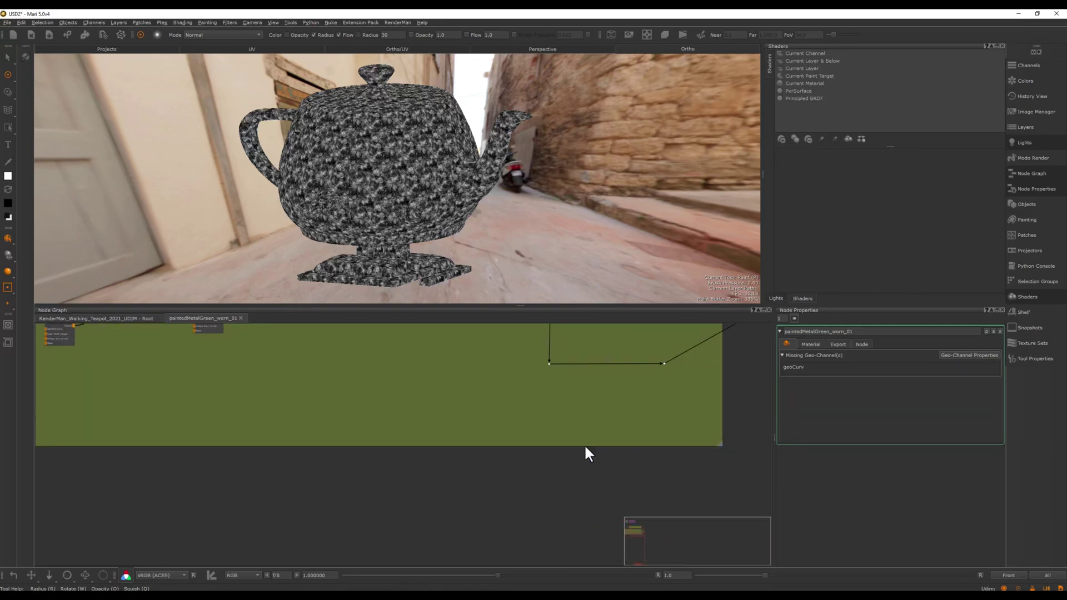
middle_click_drag(552, 446, 519, 411)
key("Tab")
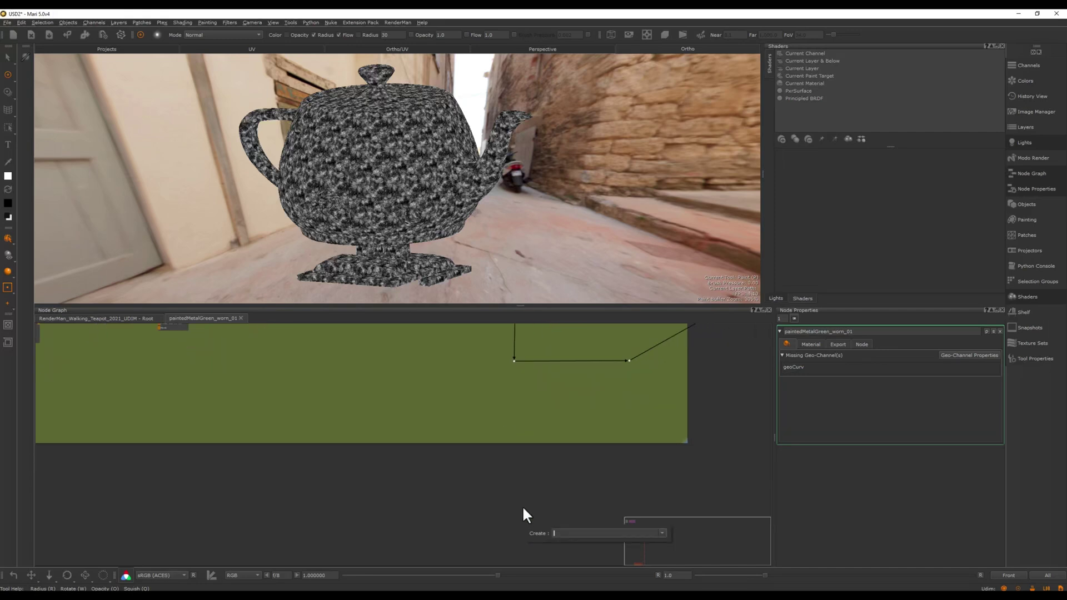
key("Escape")
key("m")
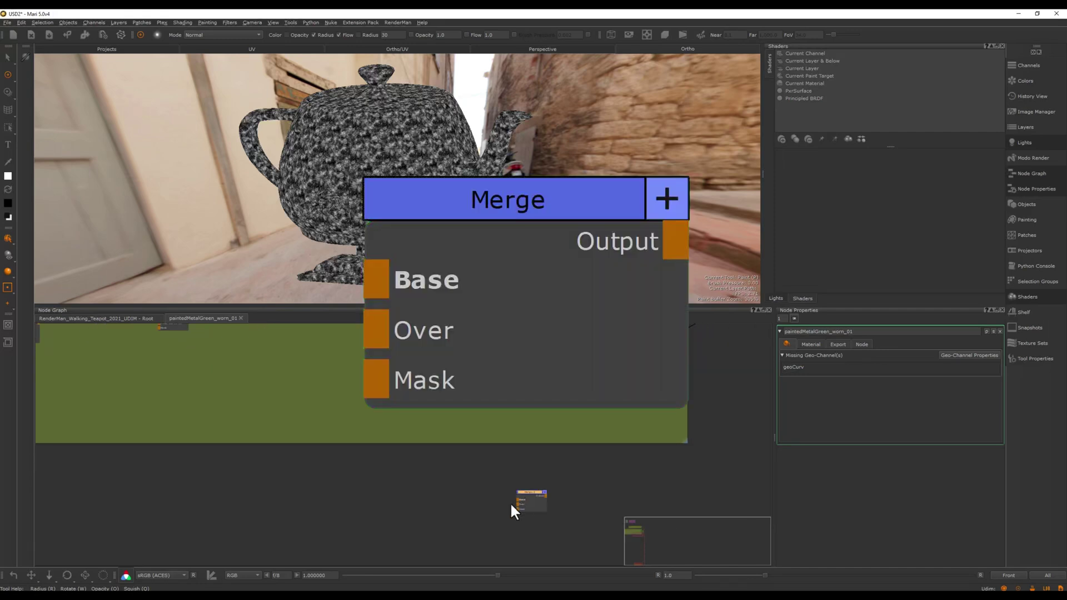
- Create a Teleport Receiver node beside the Merge node and connect its output to the Over input
left_click(429, 499)
key("Tab")
type("rece")
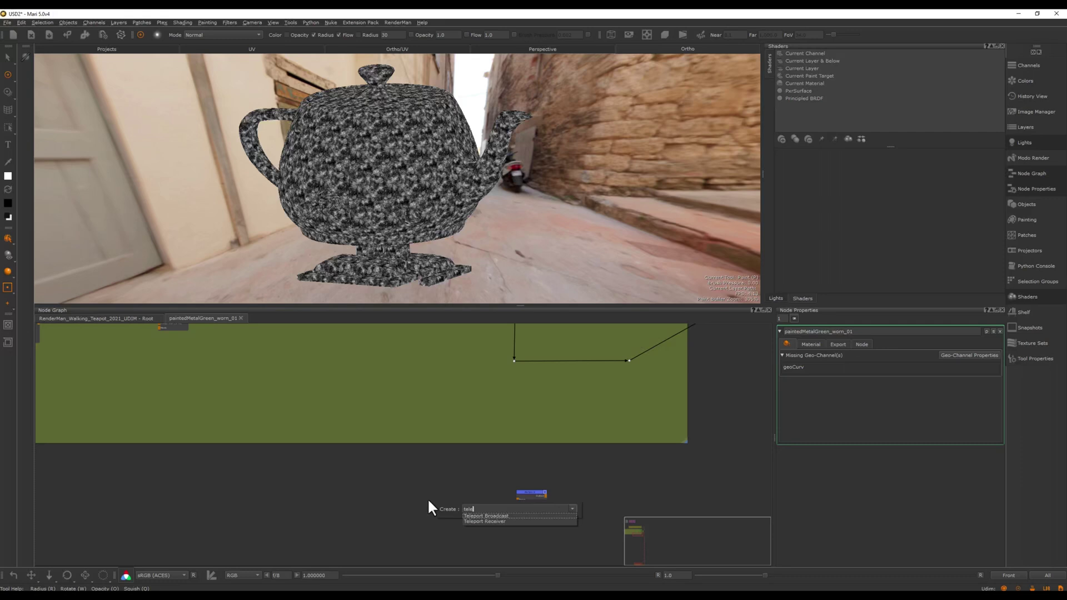
key("Return")
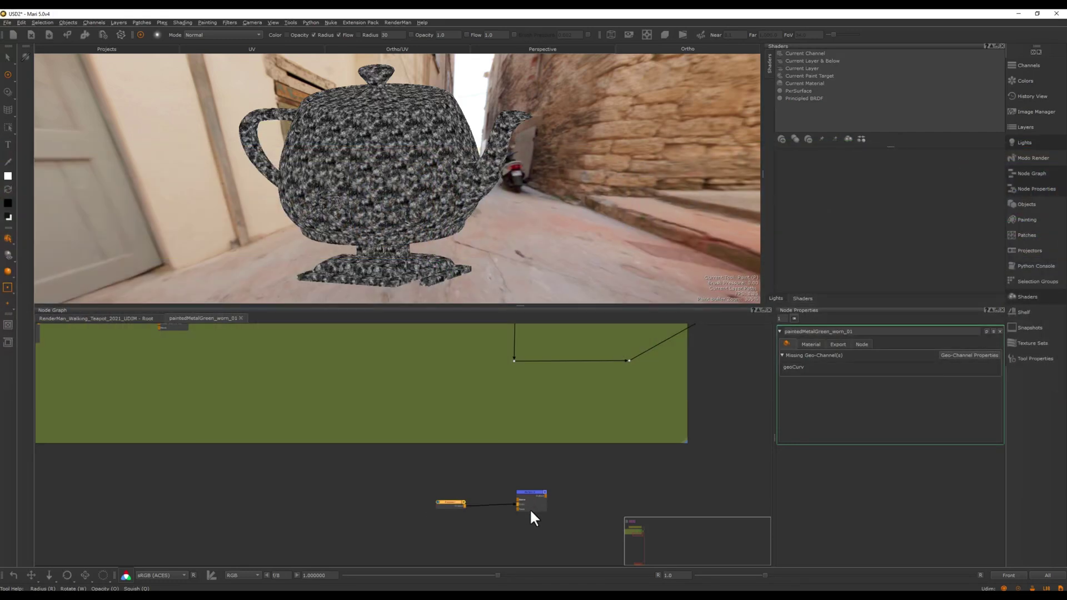
- Insert the Merge node into the horizontal connection inside the SPECULAR backdrop and open the new Receiver node's properties
left_click_drag(532, 497, 574, 359)
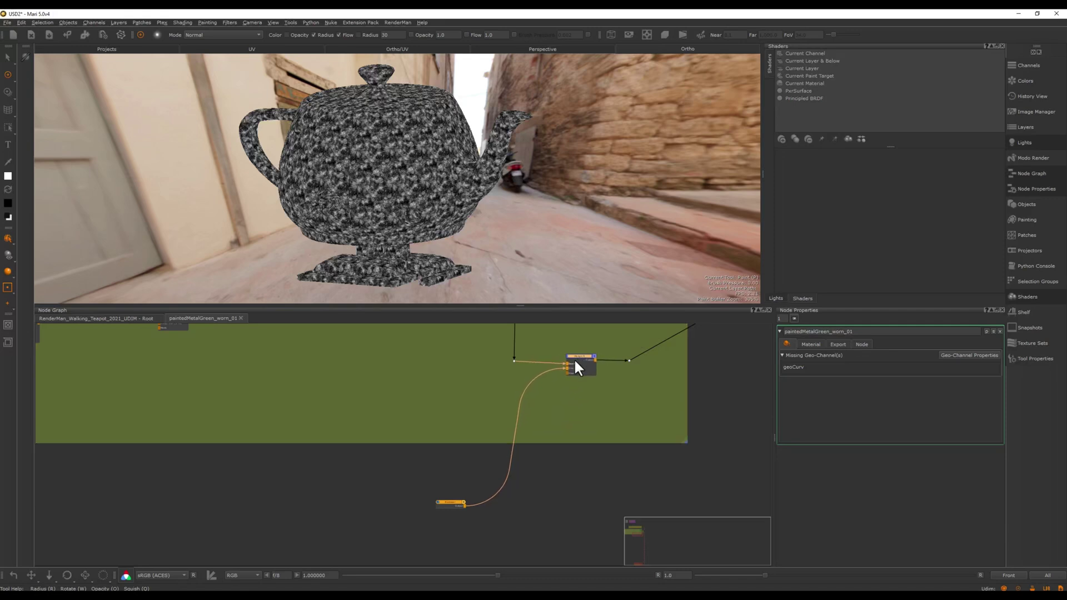
left_click(462, 505)
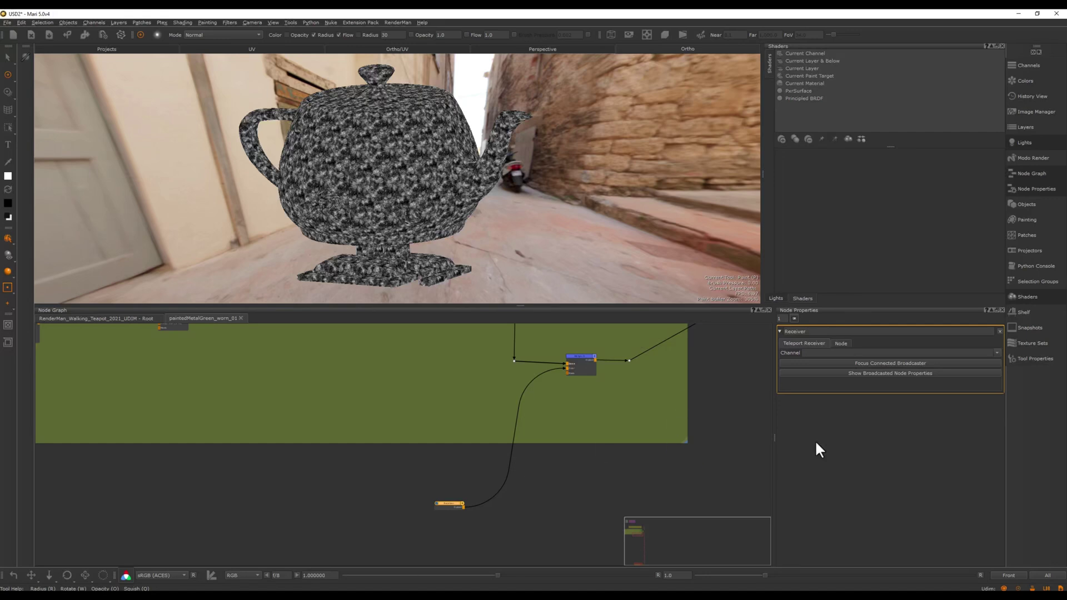
- Set the Receiver node's channel to tiledpattern
left_click(995, 353)
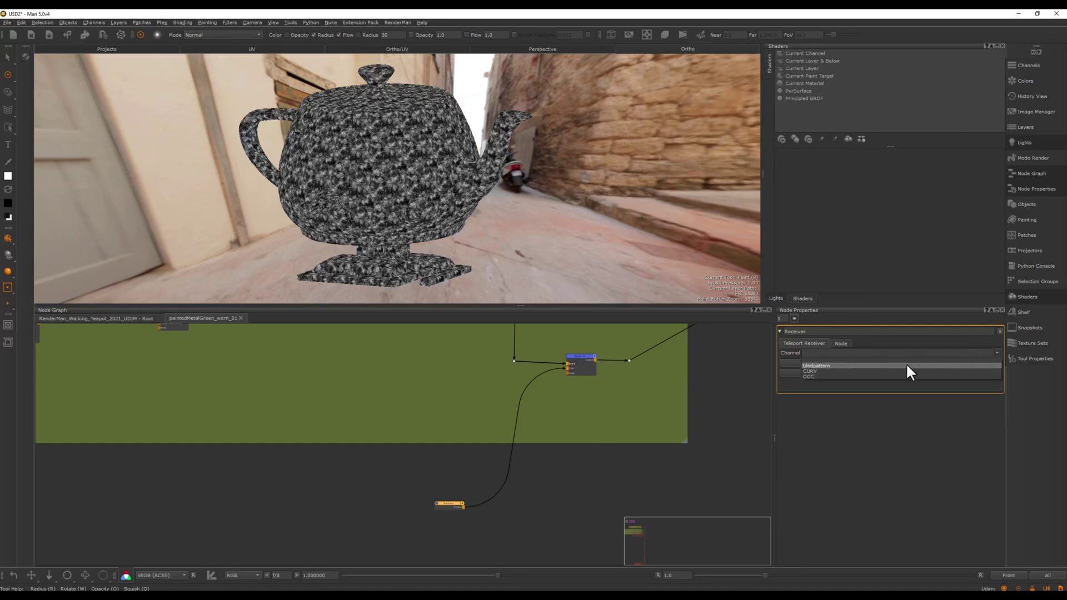
left_click(861, 366)
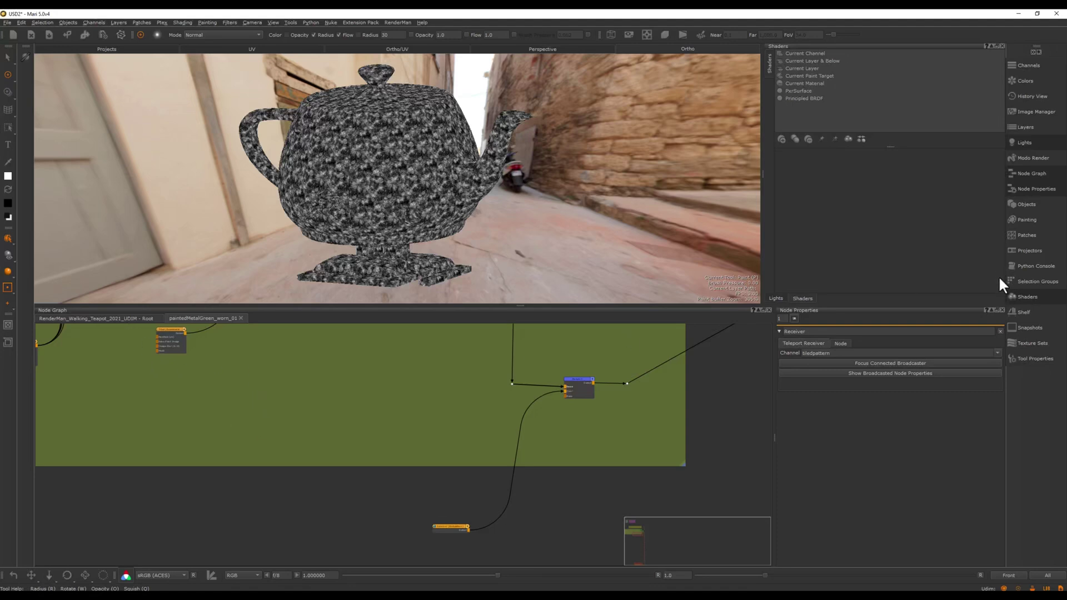
- Switch the viewport shading to the PxrSurface shader
left_click(1032, 298)
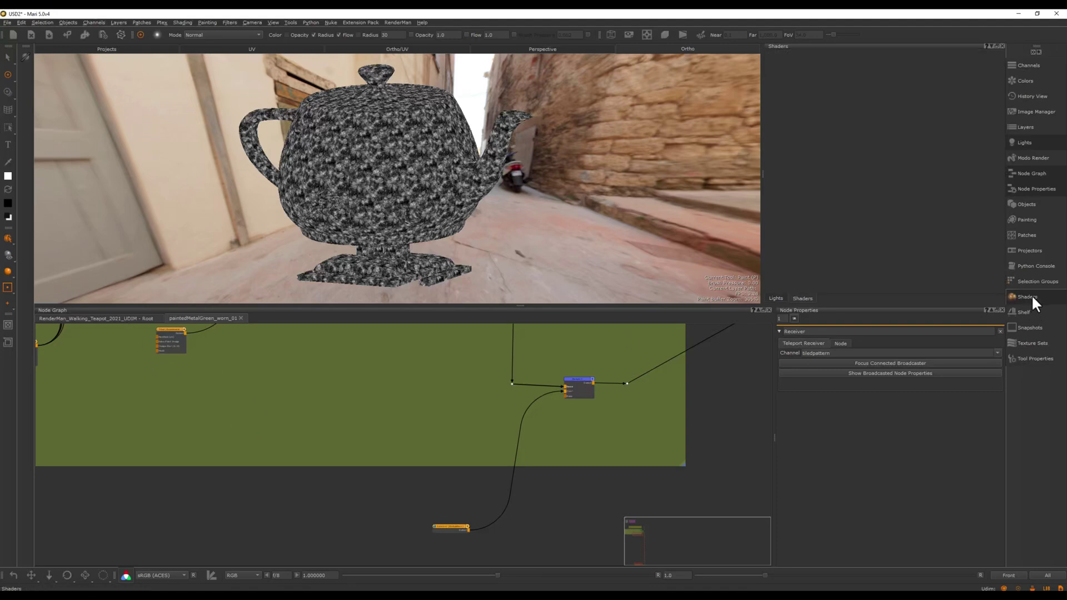
left_click(1032, 297)
left_click(798, 90)
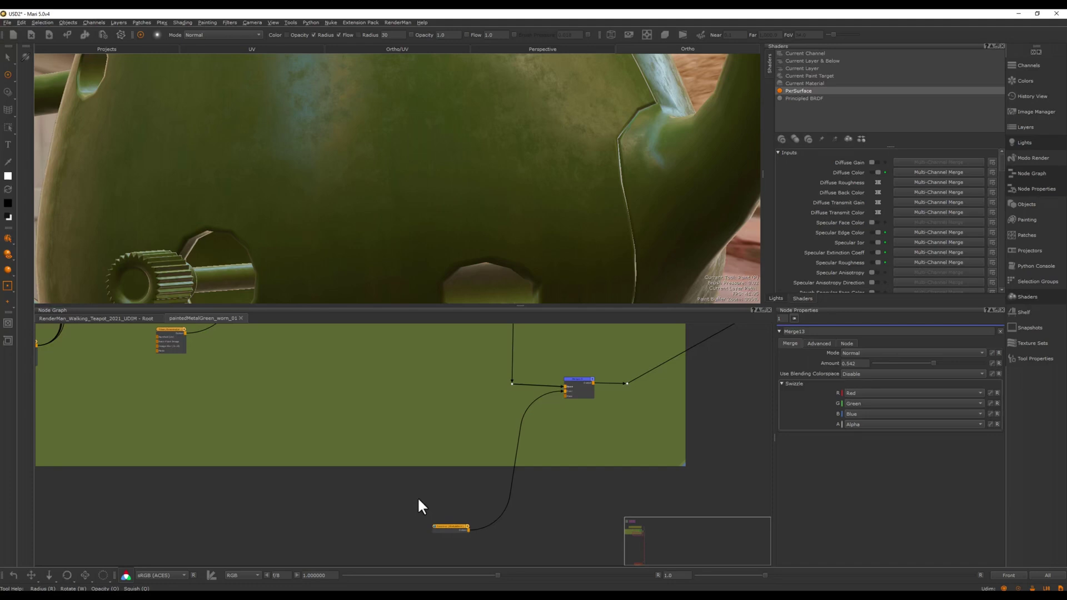
- Open the broadcasted Cloudy Soft tiled node's properties through the Receiver node and set Repeat UV to about 7.9
left_click_drag(445, 529, 454, 531)
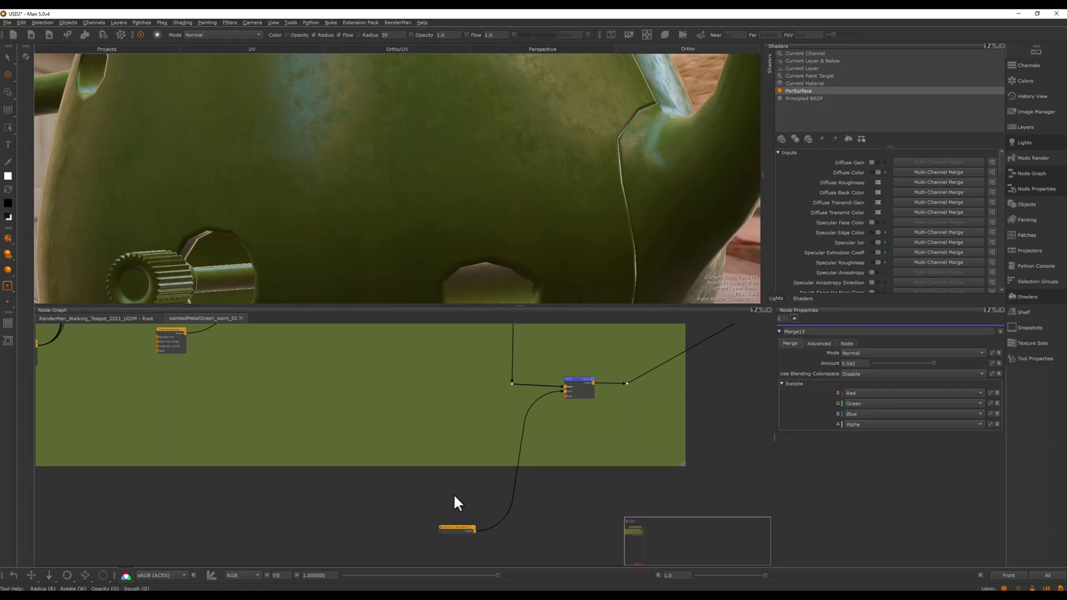
left_click(458, 526)
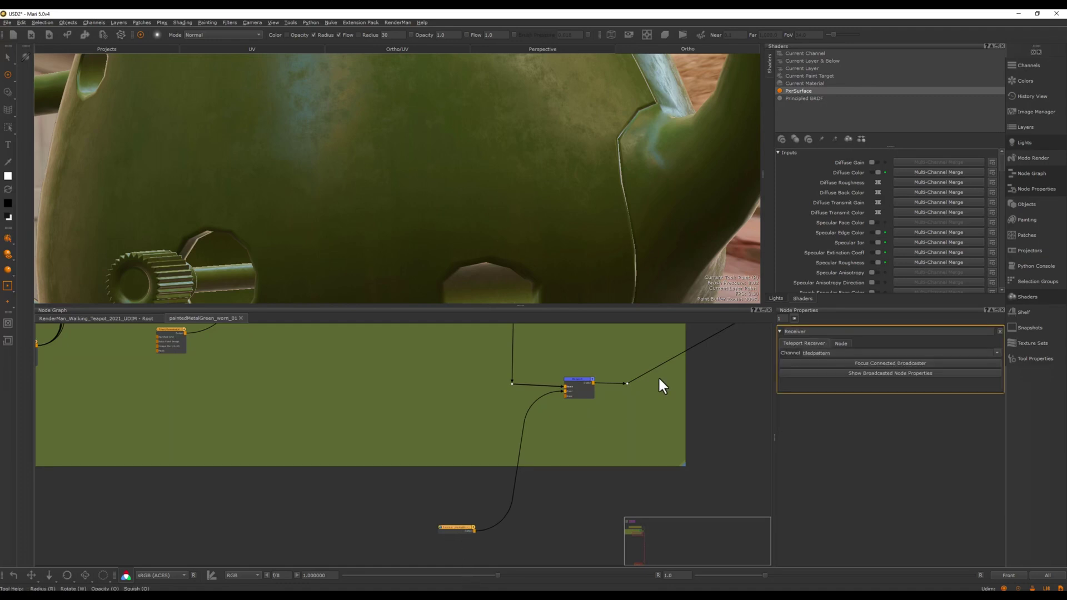
left_click(902, 374)
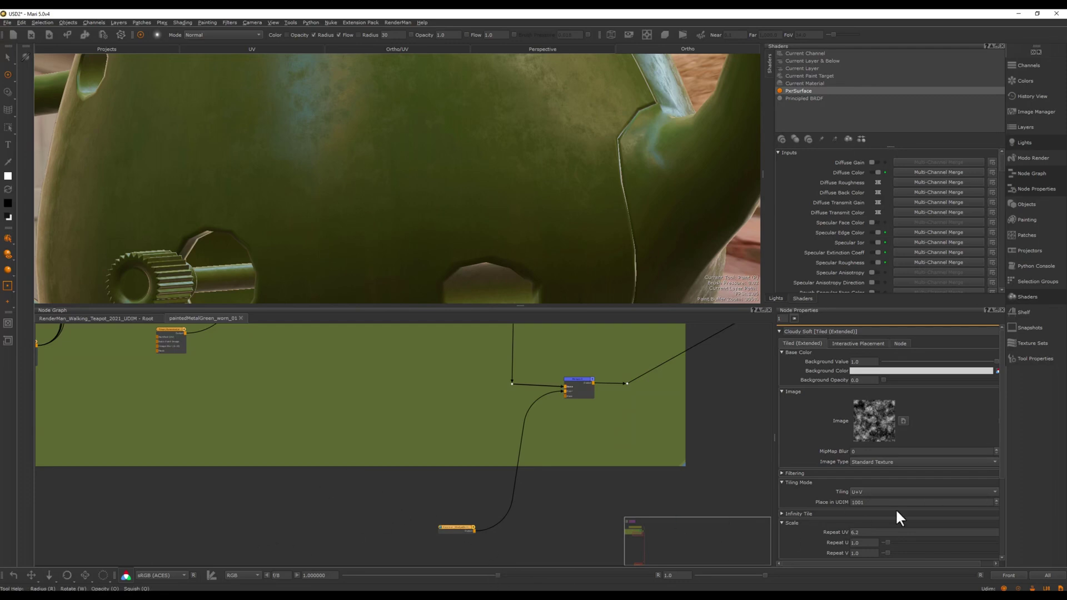
left_click_drag(856, 533, 853, 474)
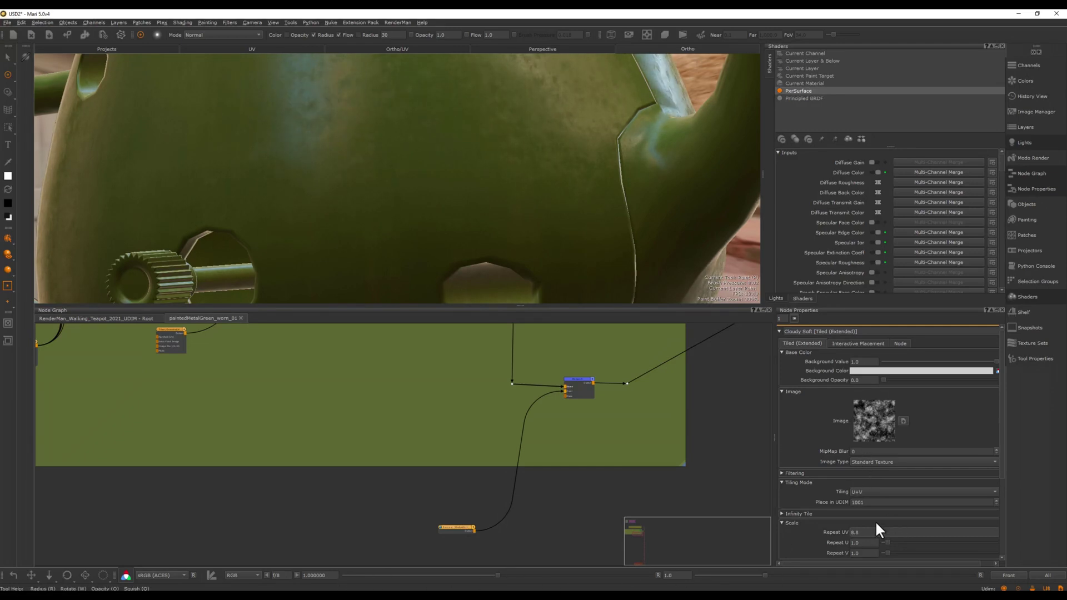
mouse_move(855, 533)
left_mouse_down()
mouse_move(859, 500)
mouse_move(849, 537)
left_mouse_up()
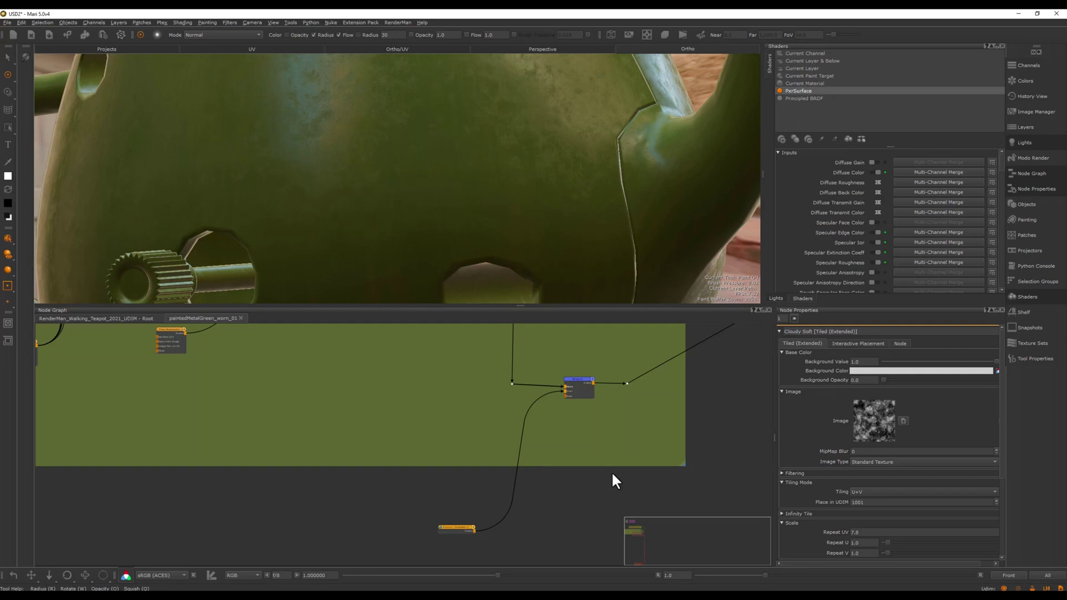
middle_click_drag(423, 515, 457, 509)
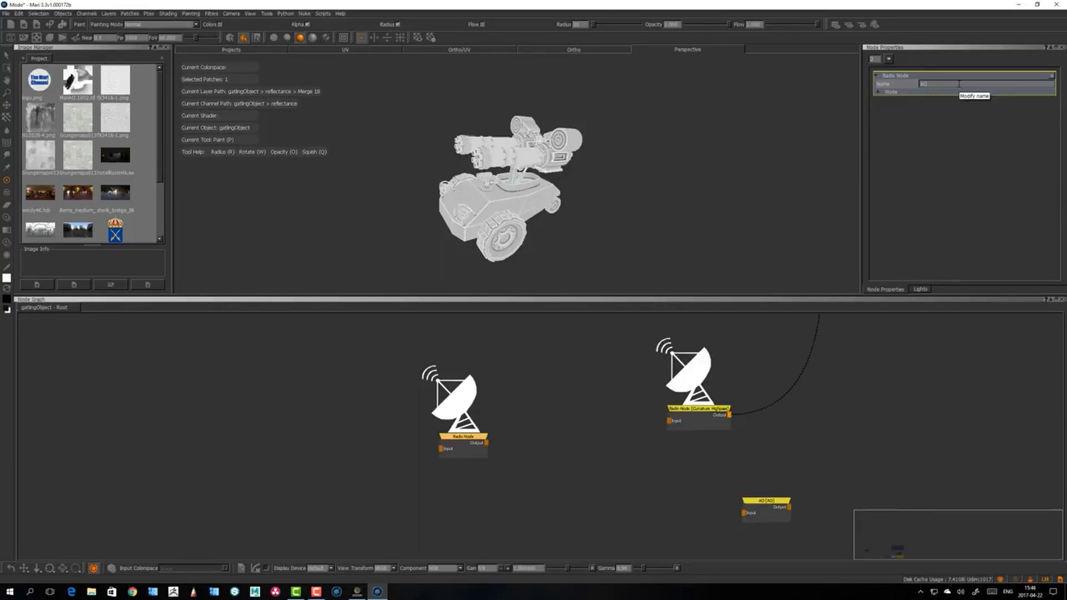
key("Return")
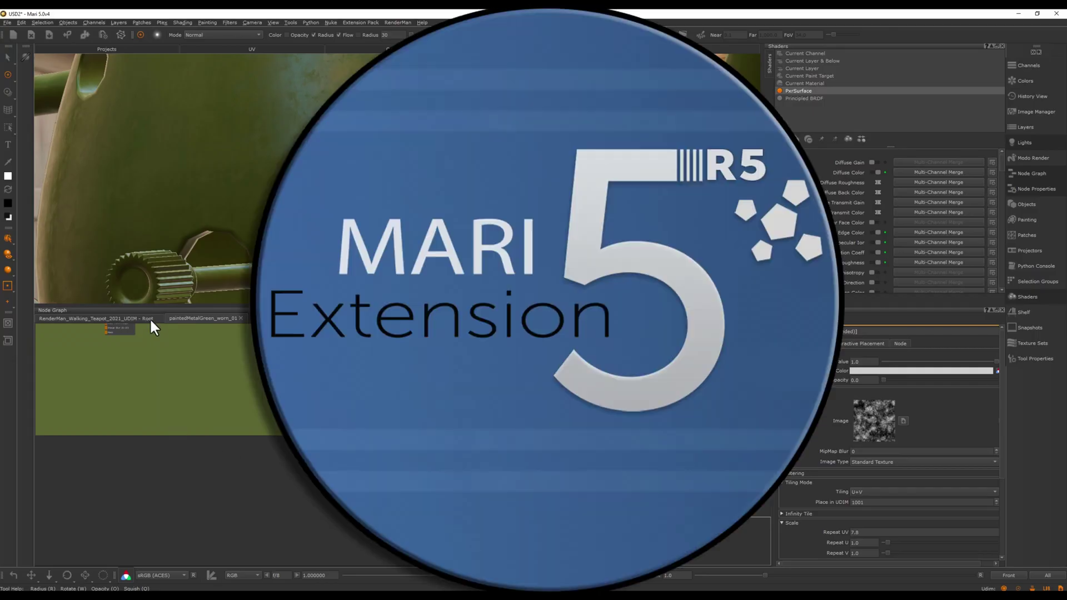
- Return to the teapot project's root node graph and view the whole teapot from further away and from a different angle
left_click(150, 318)
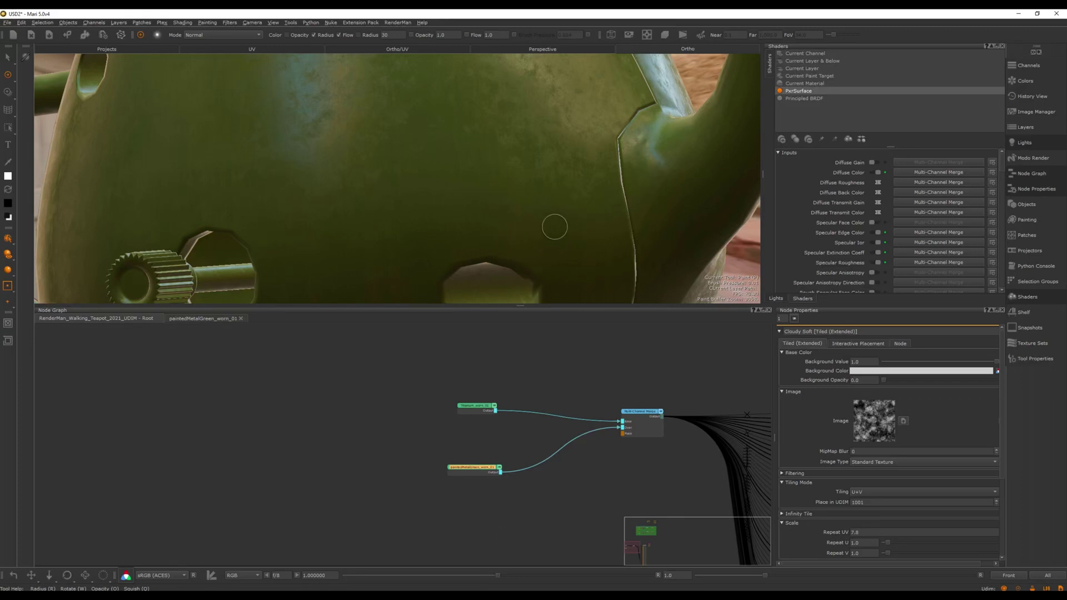
left_click_drag(562, 232, 572, 200, "alt")
right_click_drag(573, 200, 432, 184, "alt")
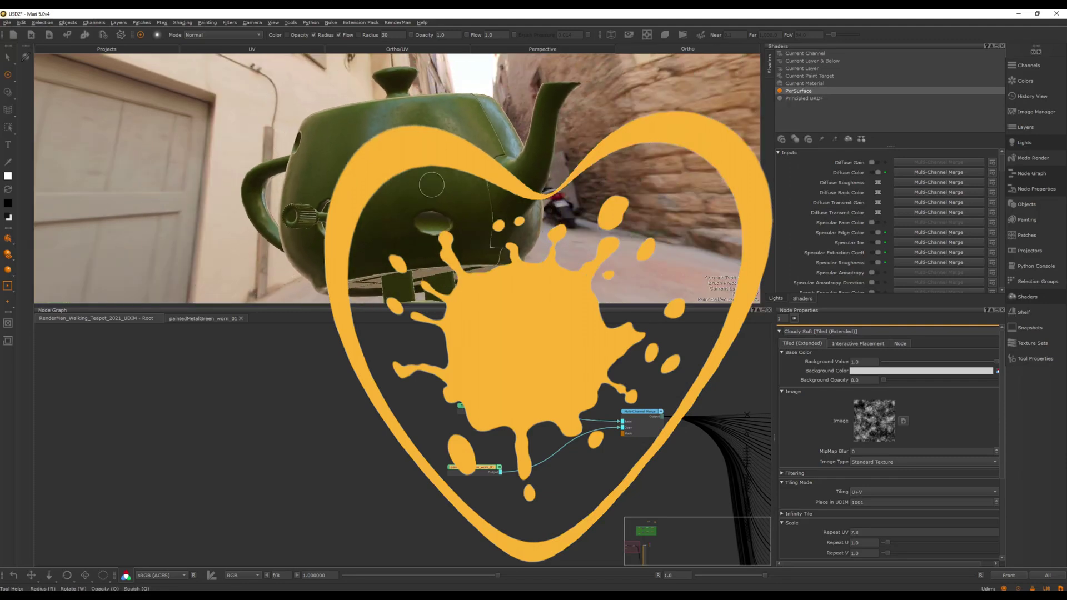
middle_click_drag(502, 198, 519, 212, "alt")
left_click_drag(522, 226, 526, 236, "alt")
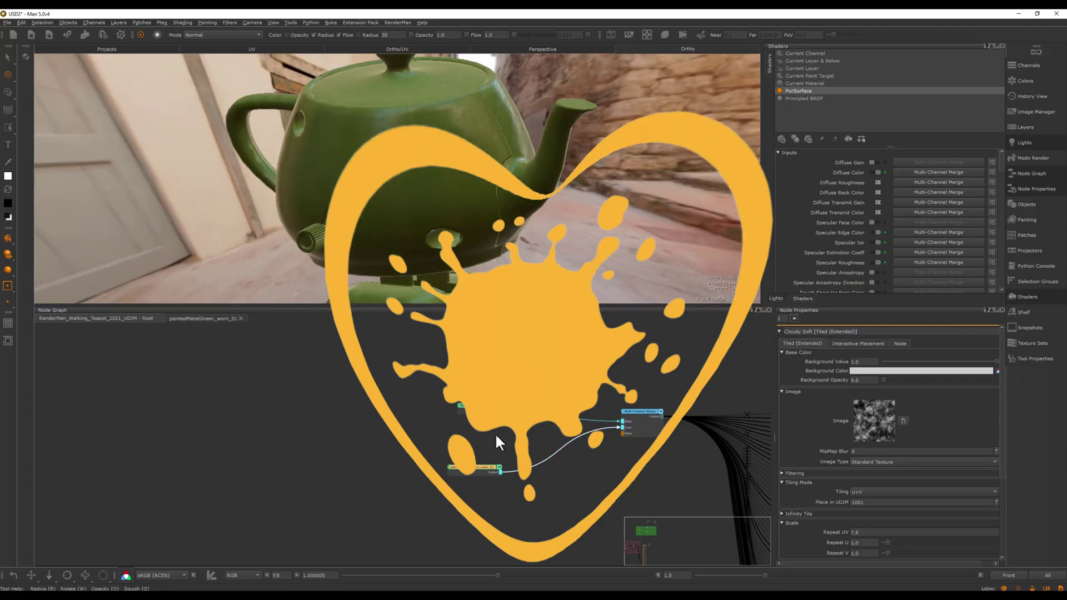